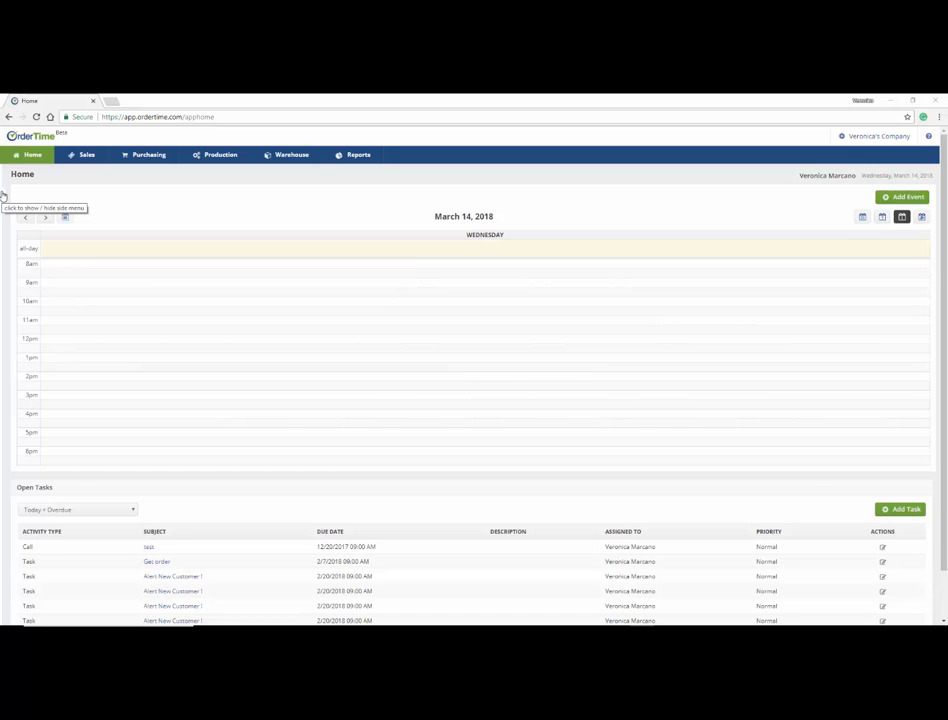
# Show the side menu, open the full Customers list and bring up its list options.
pyautogui.click(2, 195)
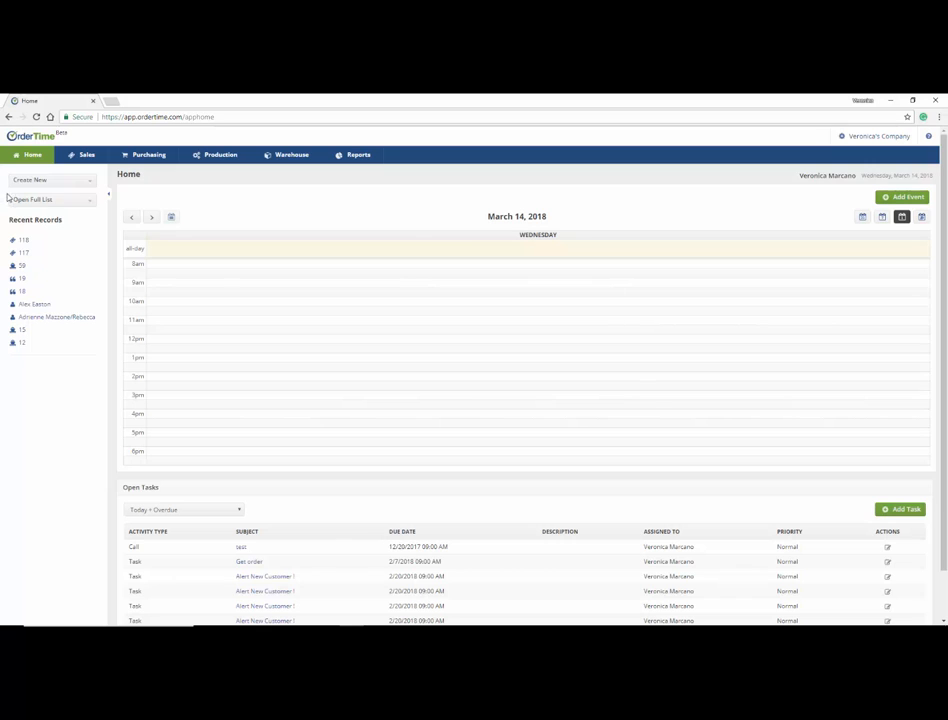
pyautogui.click(89, 199)
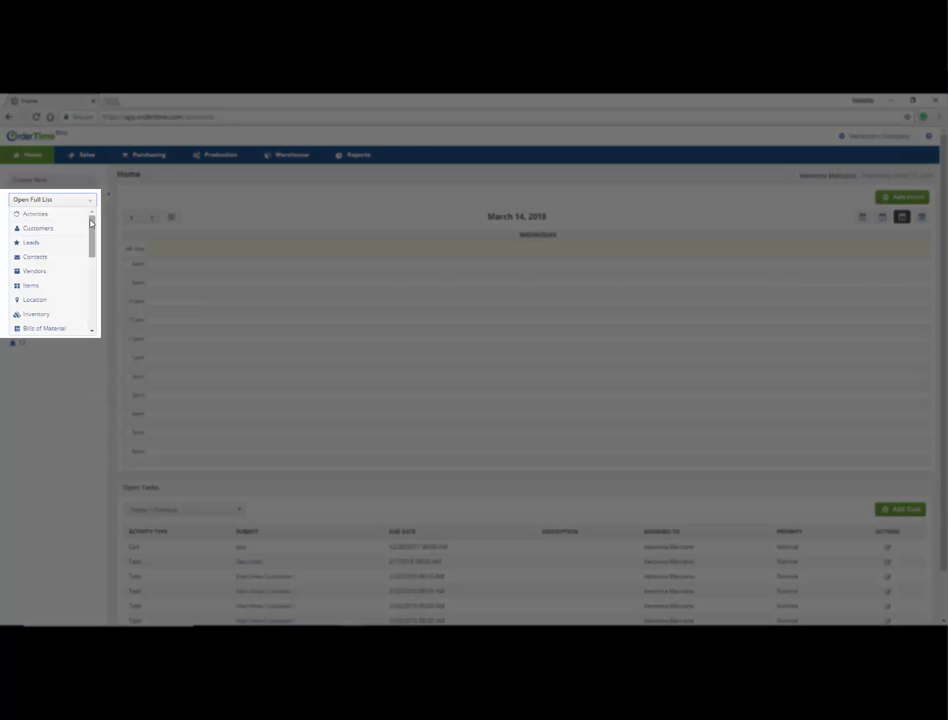
pyautogui.moveTo(90, 222)
pyautogui.mouseDown()
pyautogui.moveTo(85, 302)
pyautogui.moveTo(94, 214)
pyautogui.mouseUp()
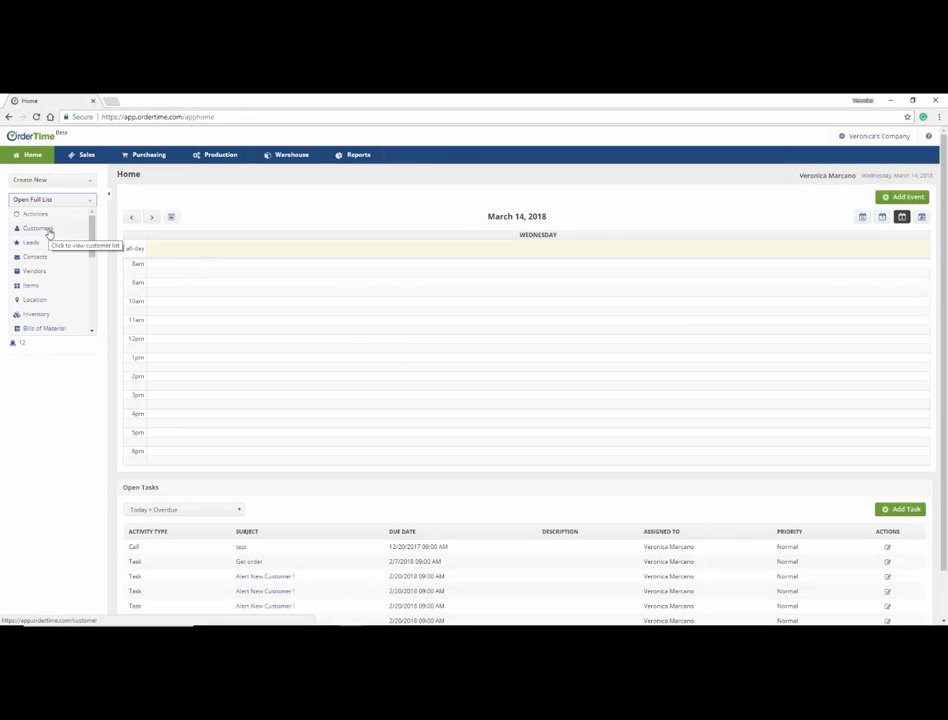
pyautogui.click(47, 230)
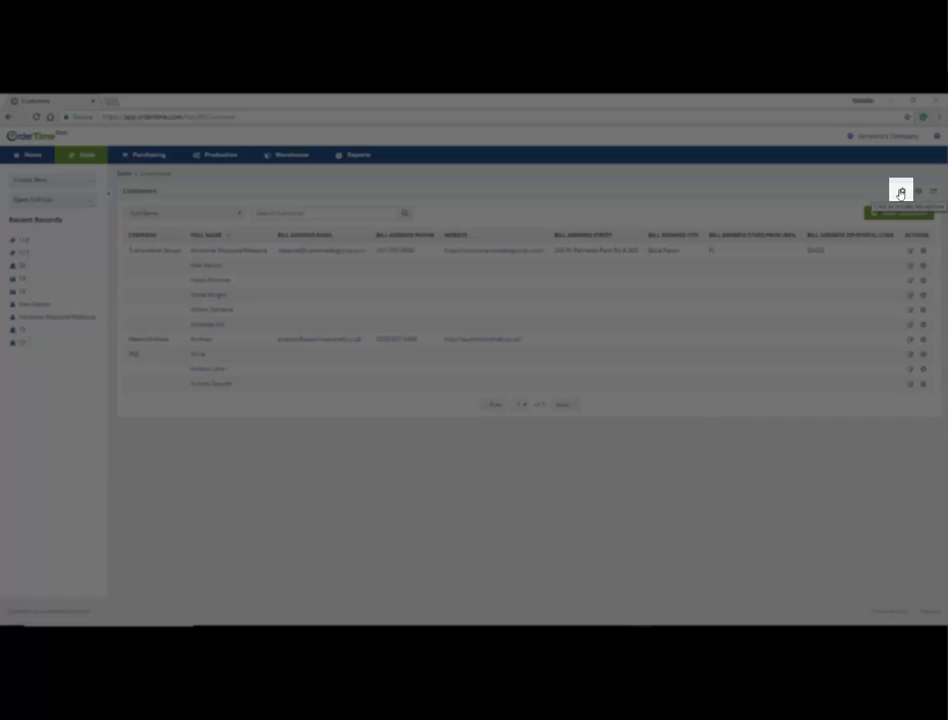
pyautogui.click(901, 193)
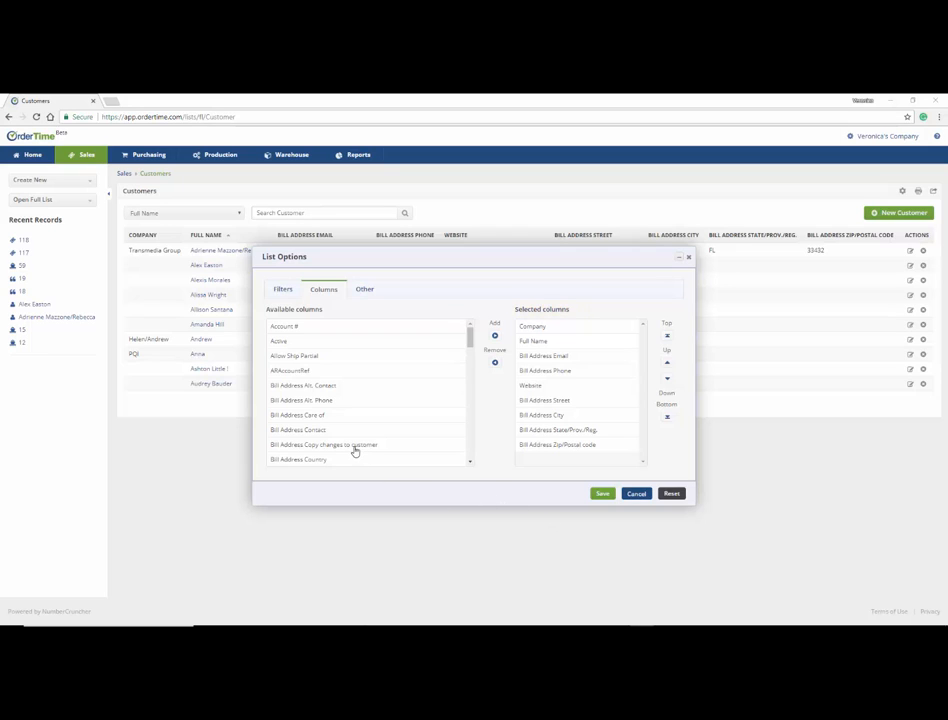
# Add the Allow Ship Partial column to the selected columns and remove the Bill Address Phone column.
pyautogui.click(318, 358)
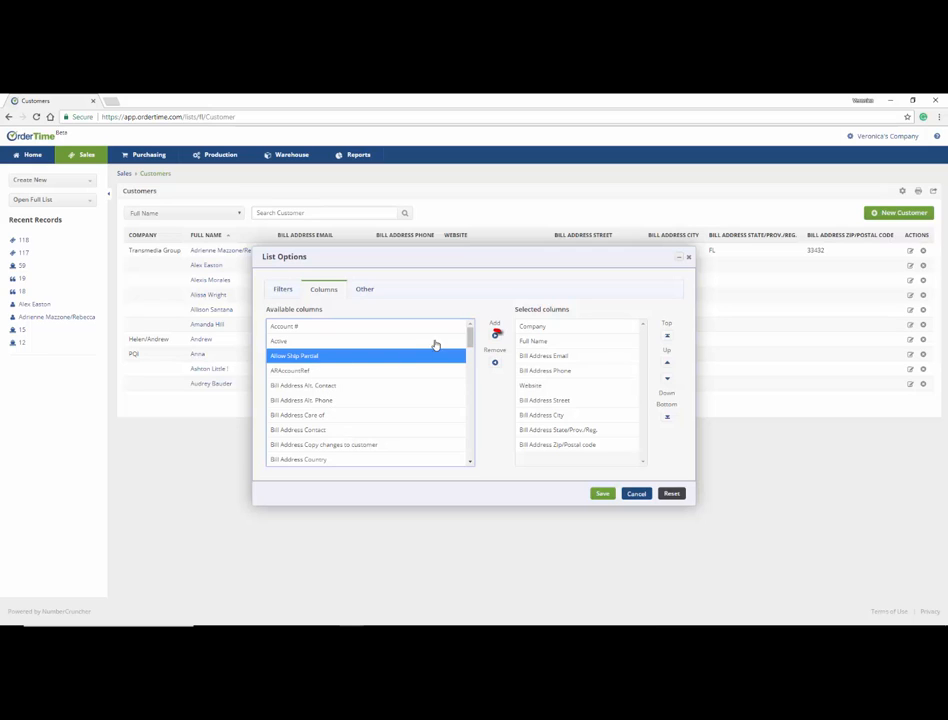
pyautogui.click(495, 336)
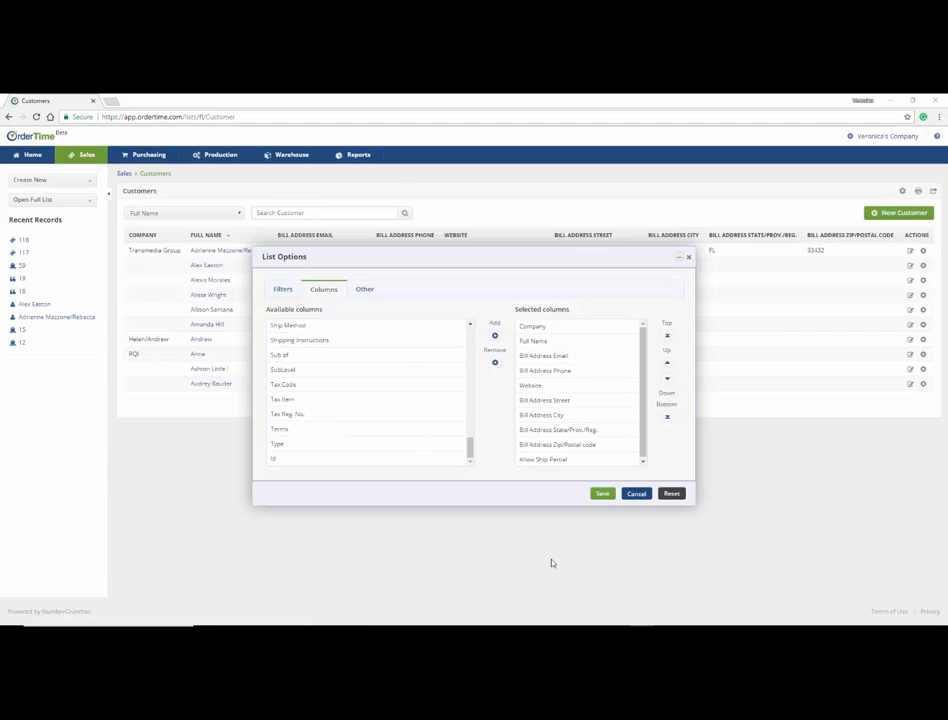
pyautogui.click(583, 372)
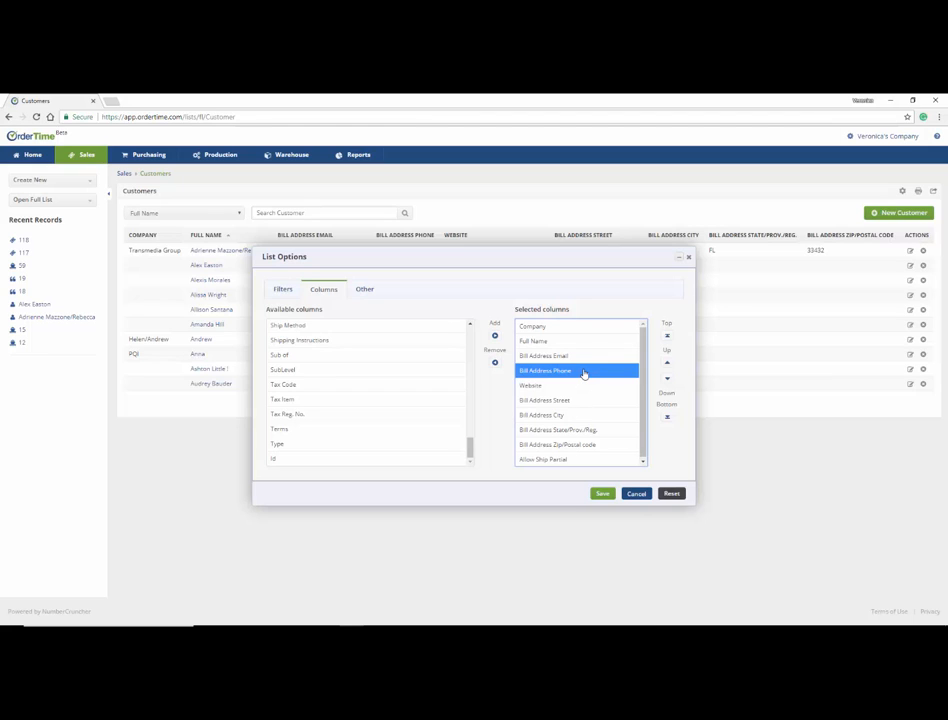
pyautogui.click(494, 362)
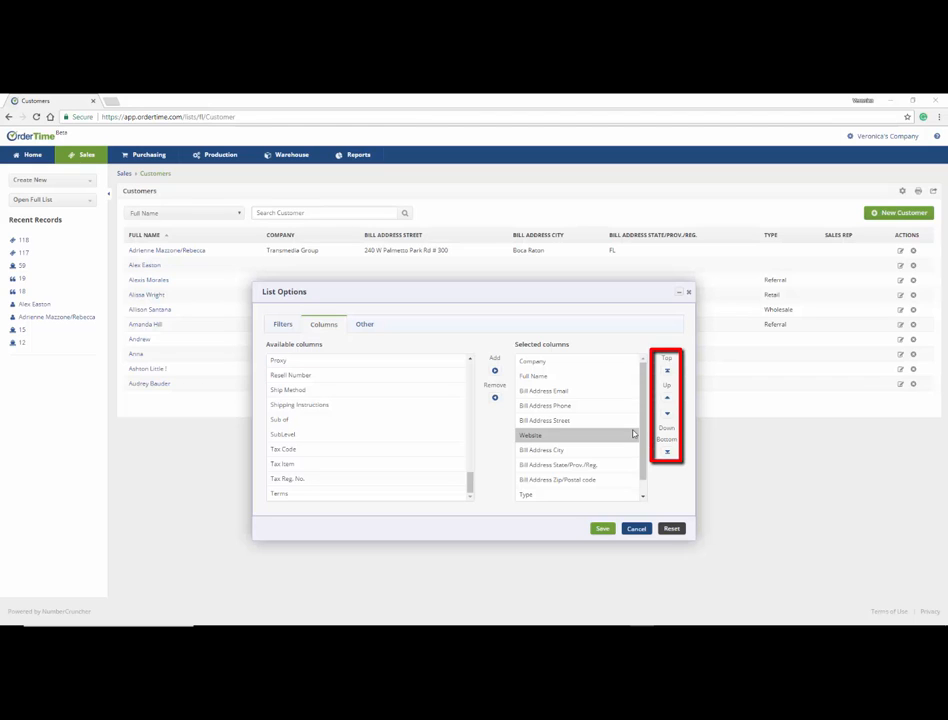
# Reorder the selected columns so that Website comes directly after Full Name, and save the list options.
pyautogui.click(667, 375)
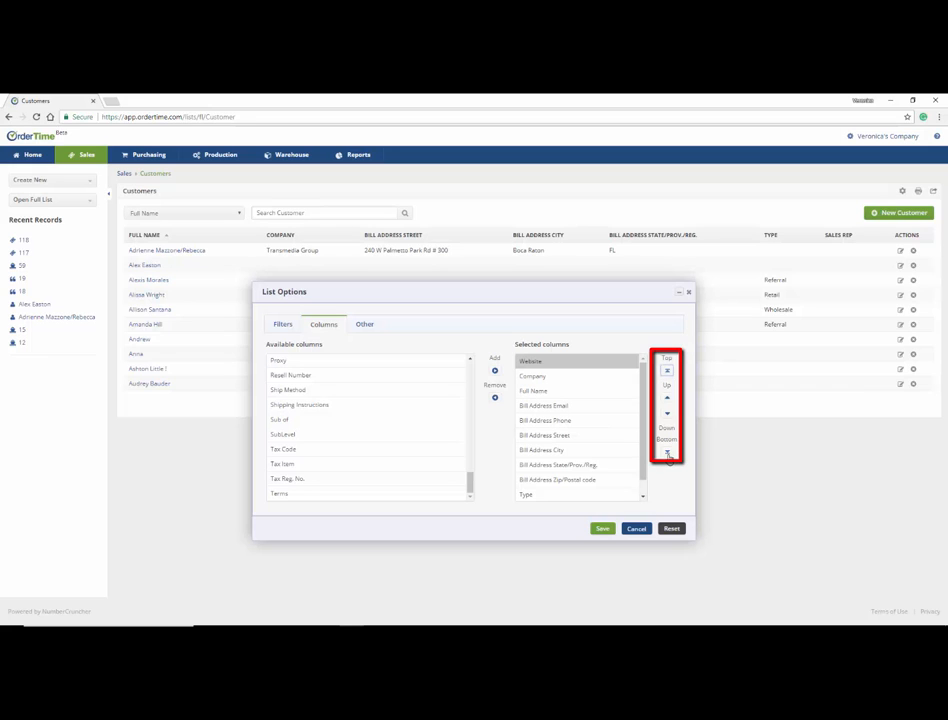
pyautogui.click(667, 452)
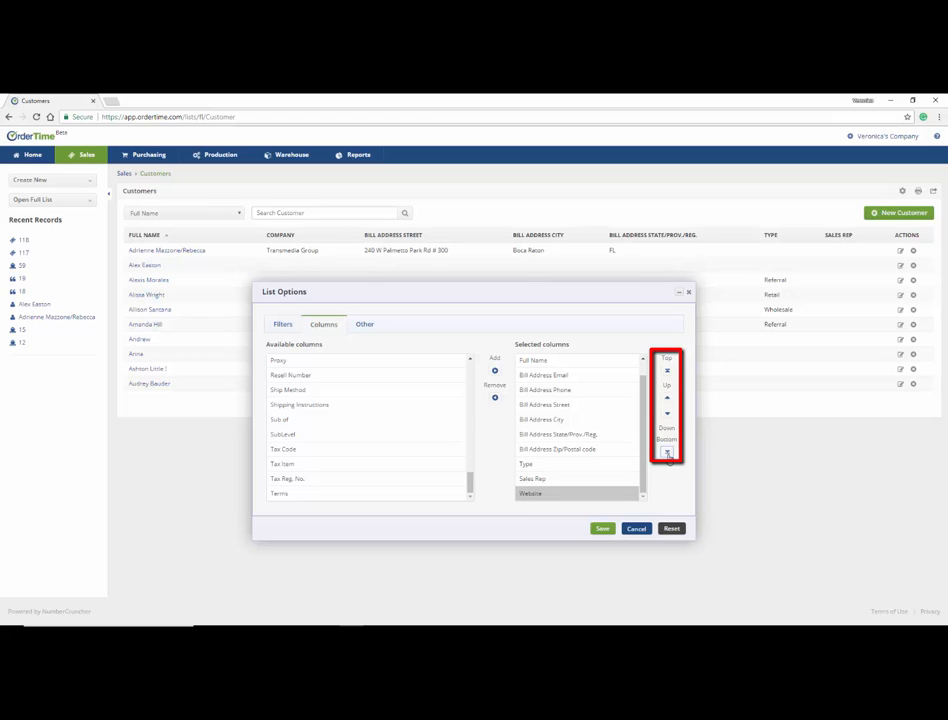
pyautogui.click(668, 400)
pyautogui.click(668, 400)
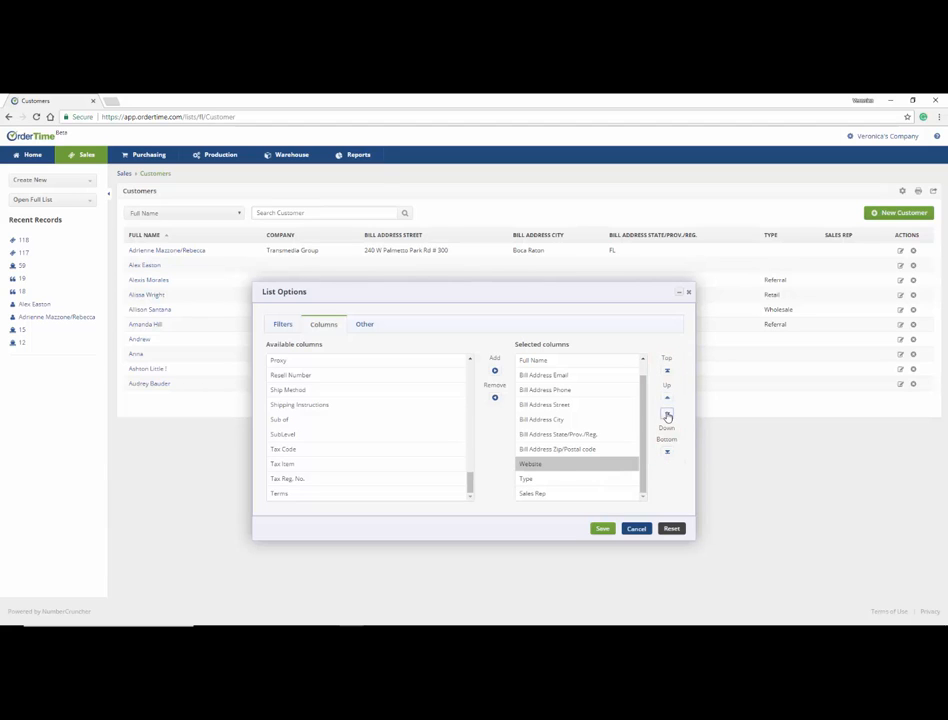
pyautogui.click(668, 416)
pyautogui.click(670, 401)
pyautogui.click(670, 401)
pyautogui.click(670, 401)
pyautogui.click(670, 401)
pyautogui.click(670, 401)
pyautogui.click(670, 401)
pyautogui.click(670, 401)
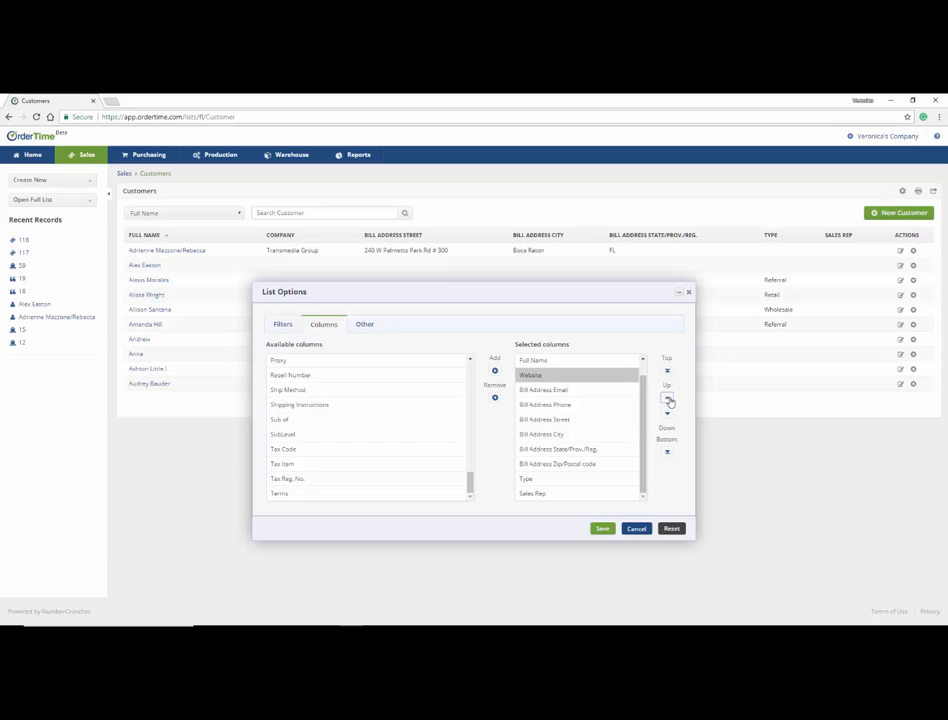
pyautogui.click(602, 528)
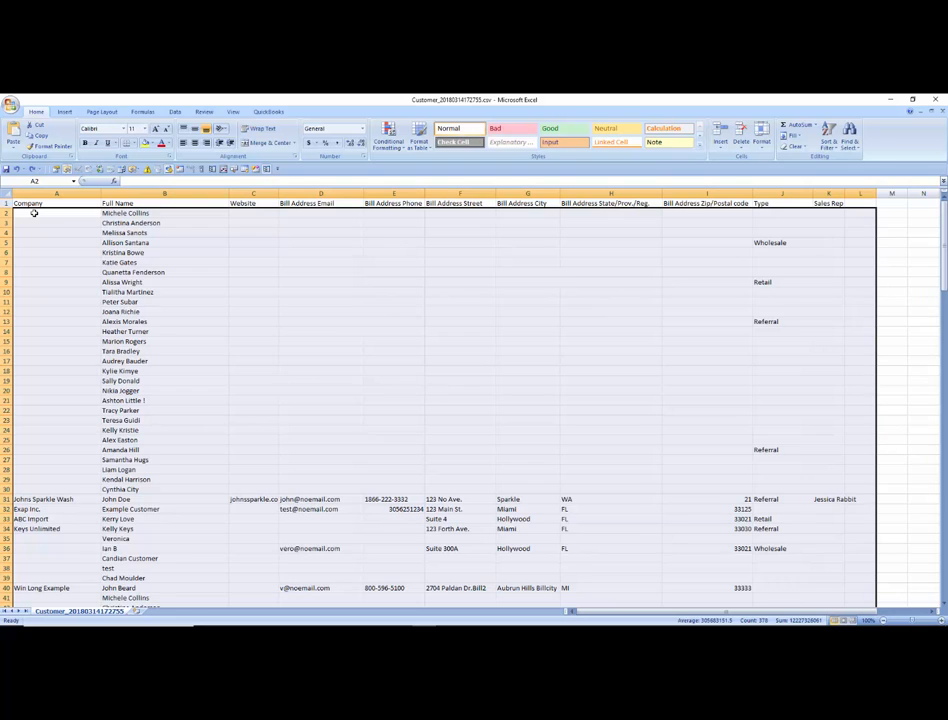
# Switch to Excel and clear the selected customer data below the header row of the exported customer CSV.
pyautogui.press('Delete')
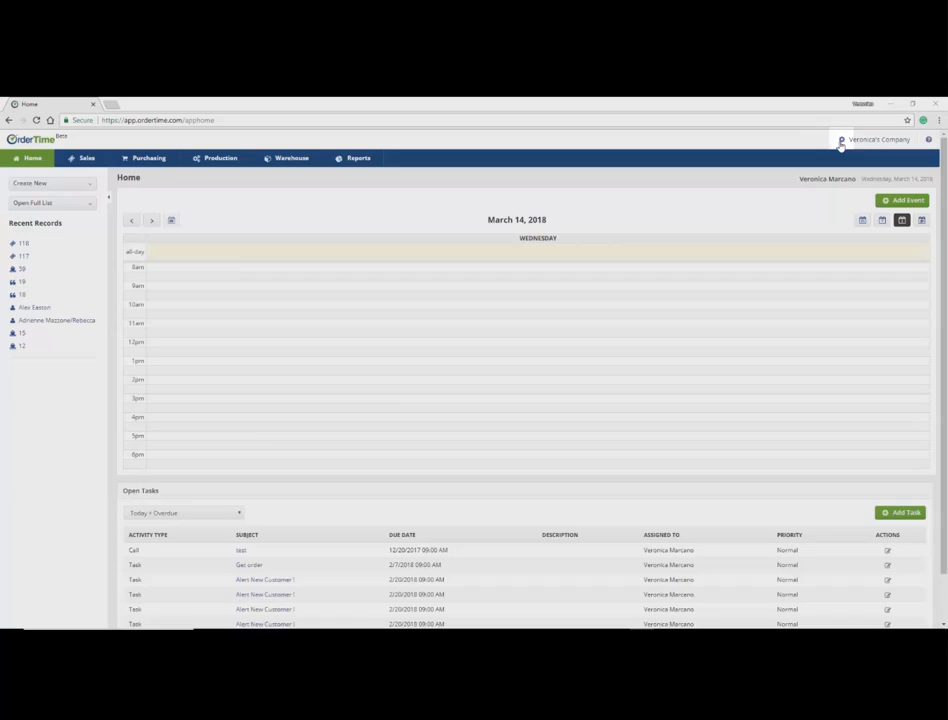
# Switch back to Order Time and create a new import job from the administration page.
pyautogui.click(841, 141)
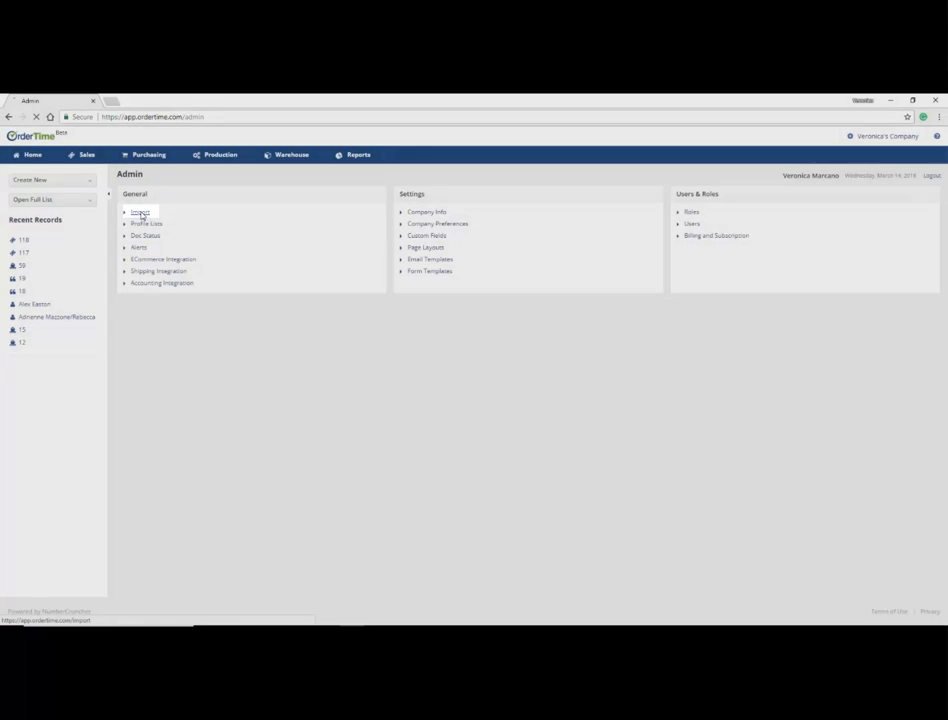
pyautogui.click(141, 213)
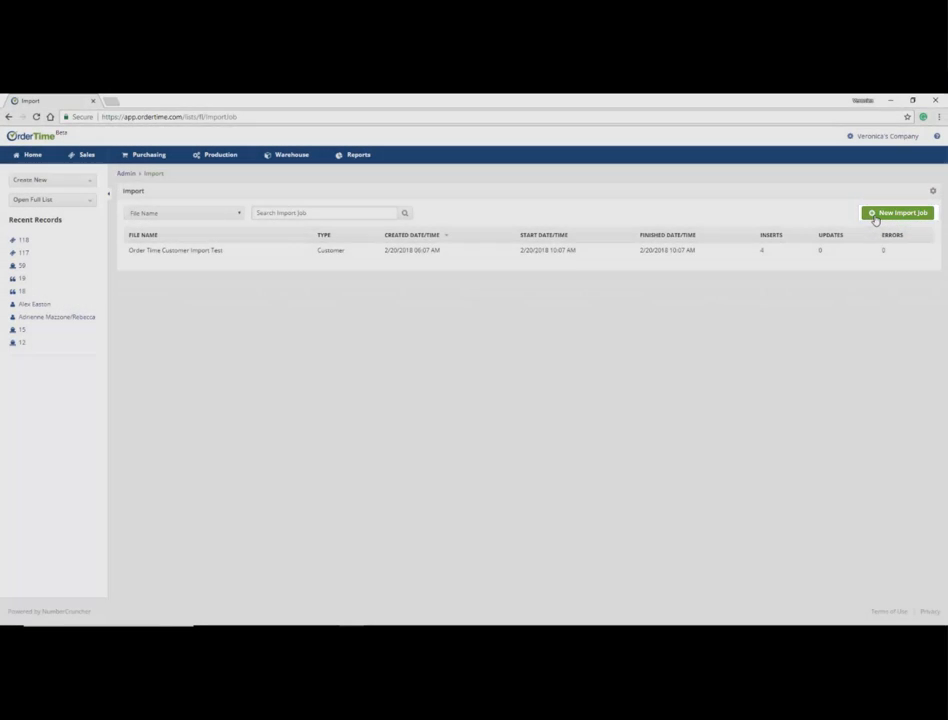
pyautogui.click(875, 215)
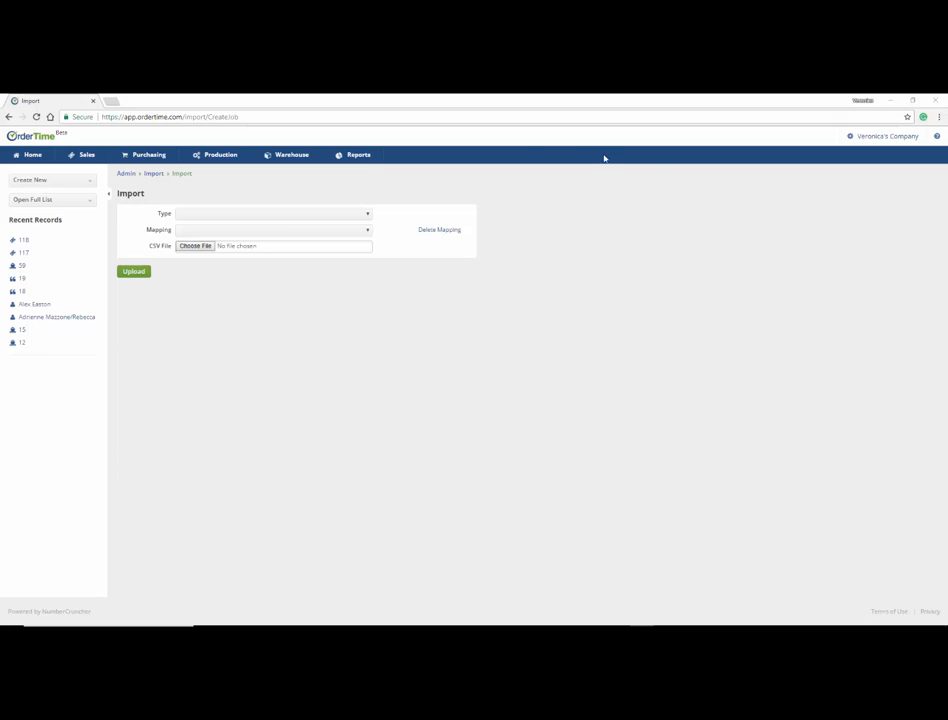
# Set the import type to Customer, choose New Customer Import.csv from the Desktop as the CSV file and upload it.
pyautogui.click(369, 219)
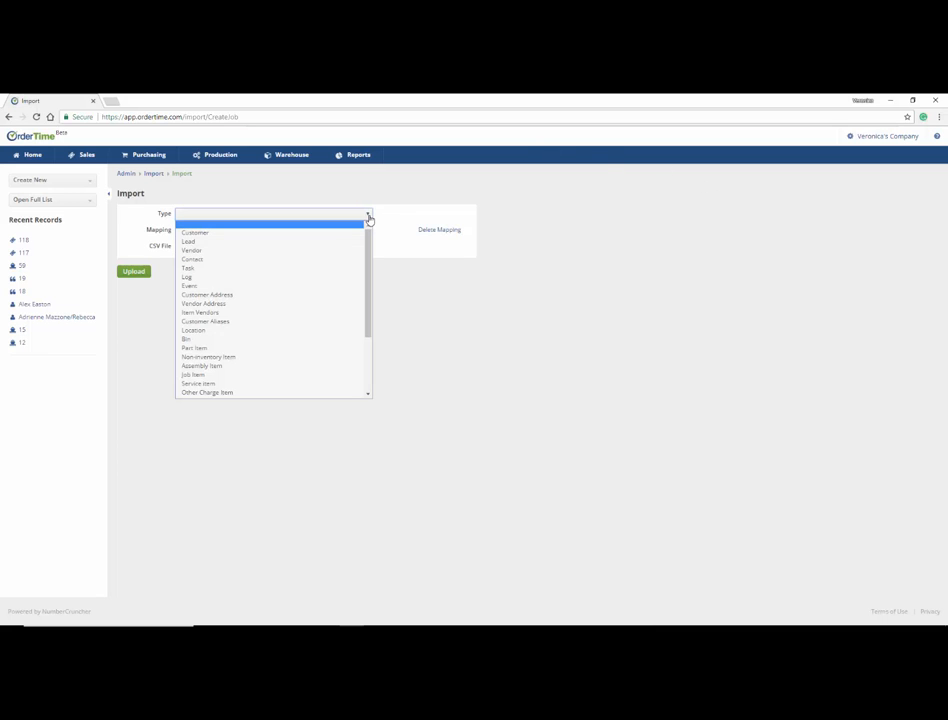
pyautogui.click(320, 233)
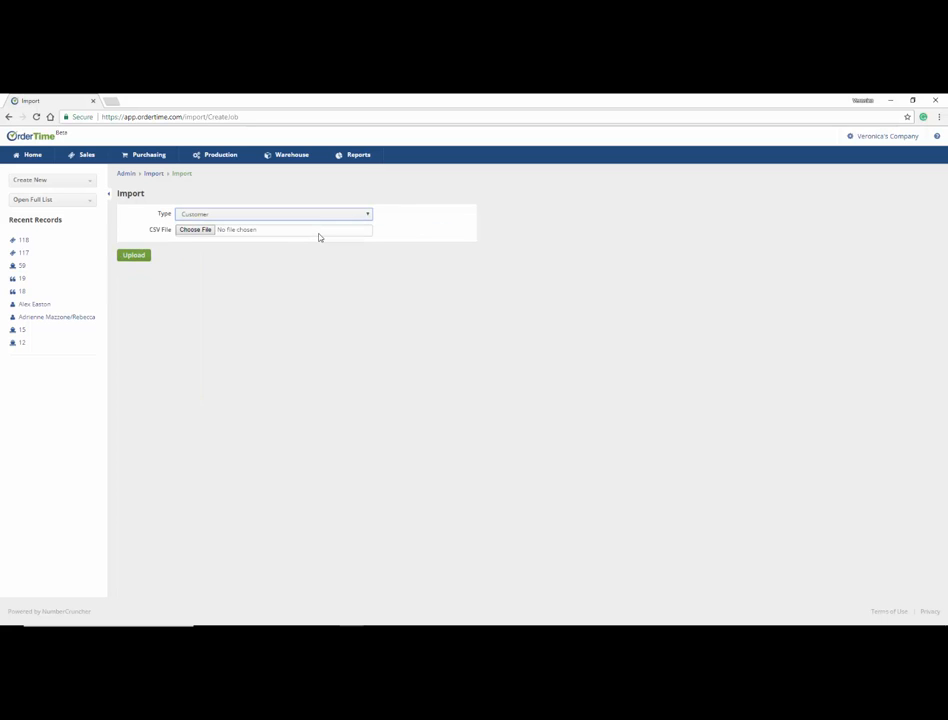
pyautogui.click(195, 230)
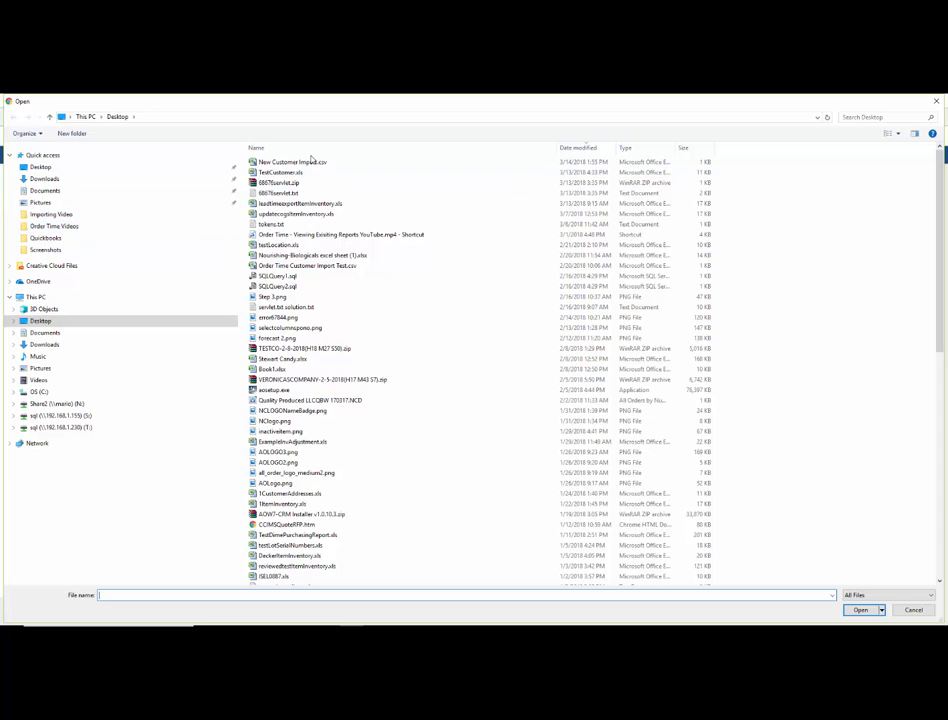
pyautogui.click(310, 164)
pyautogui.doubleClick(311, 165)
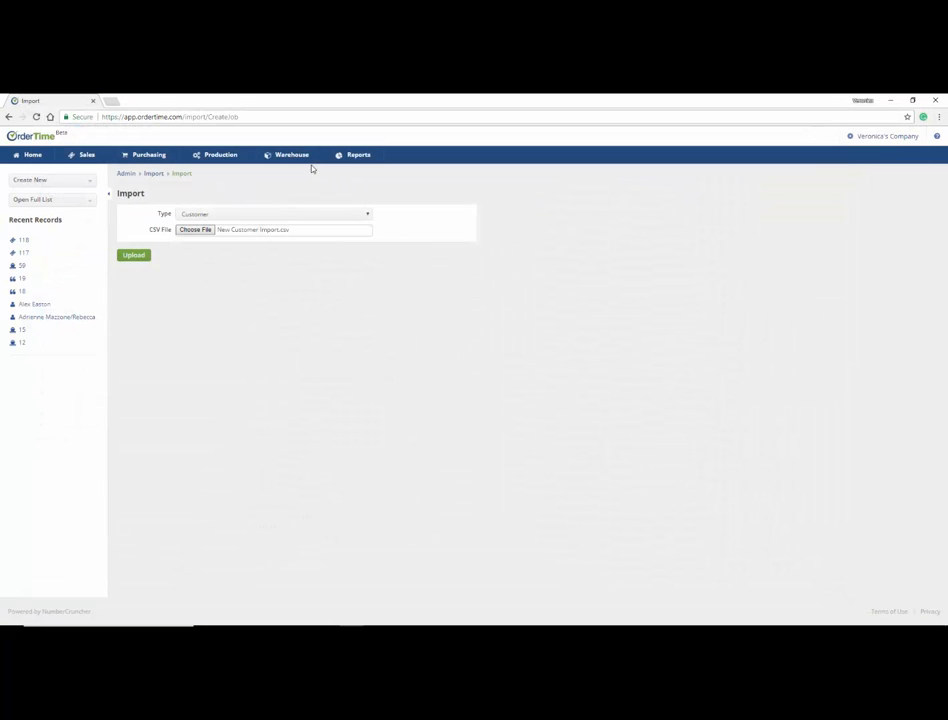
pyautogui.click(134, 258)
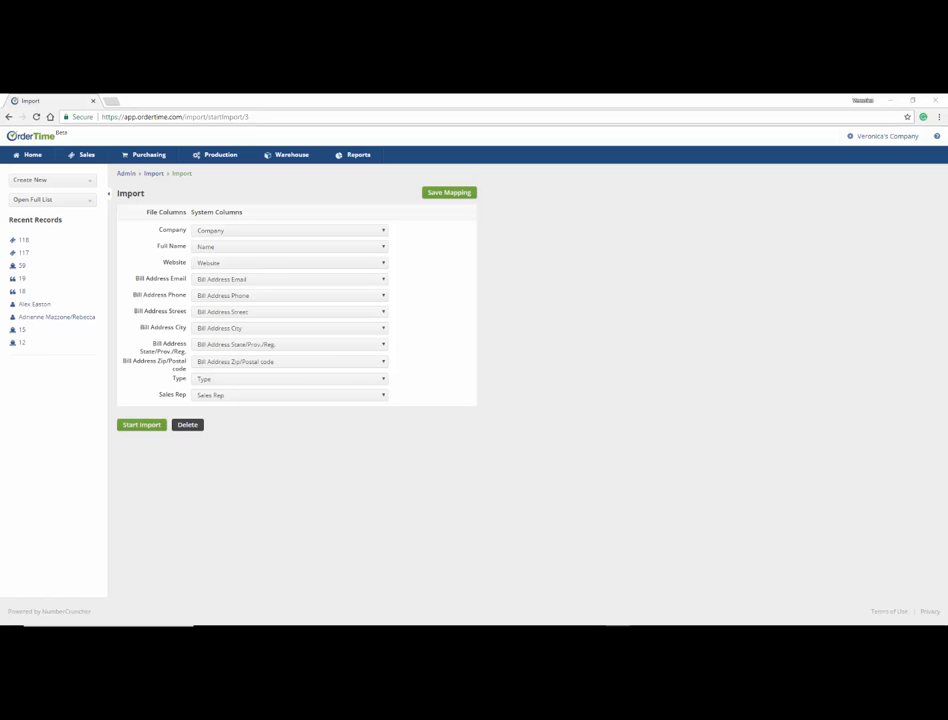
# Save the mapping of file columns to system columns and start the customer import.
pyautogui.click(449, 193)
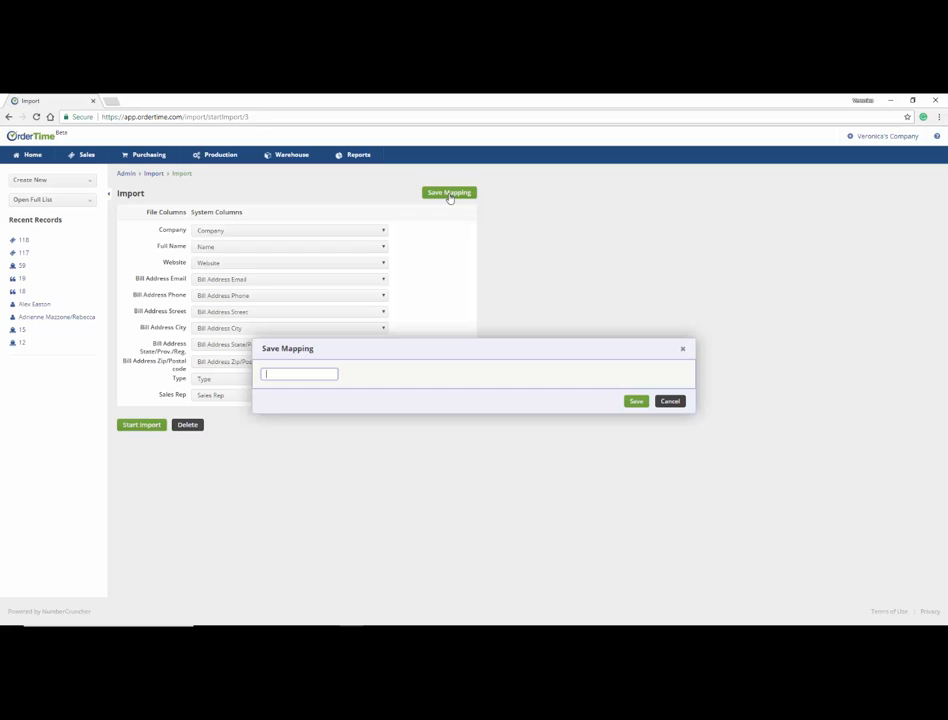
pyautogui.click(638, 404)
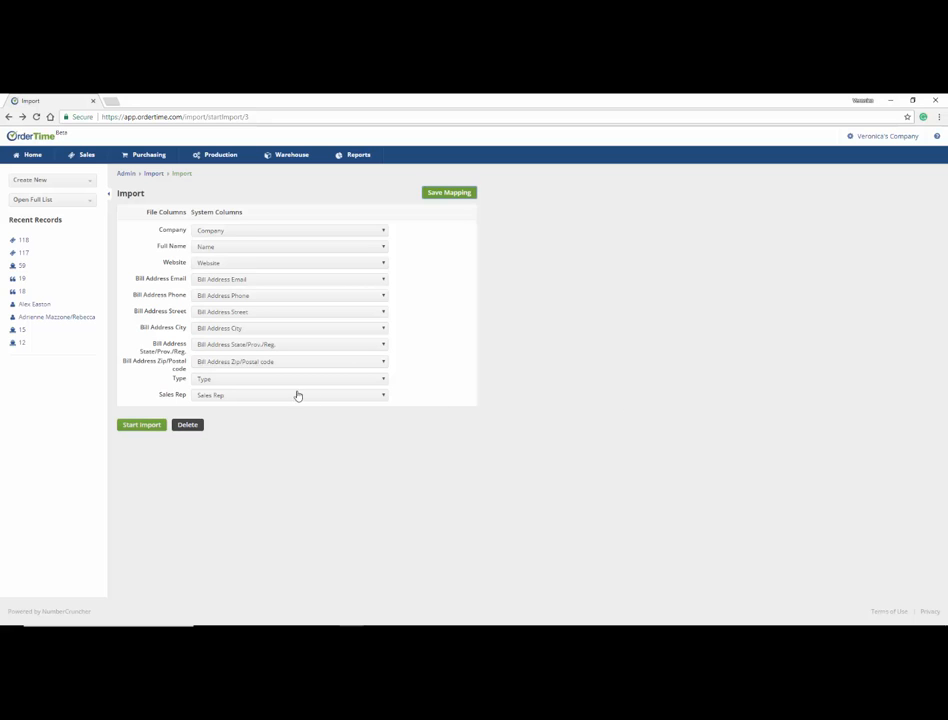
pyautogui.click(141, 427)
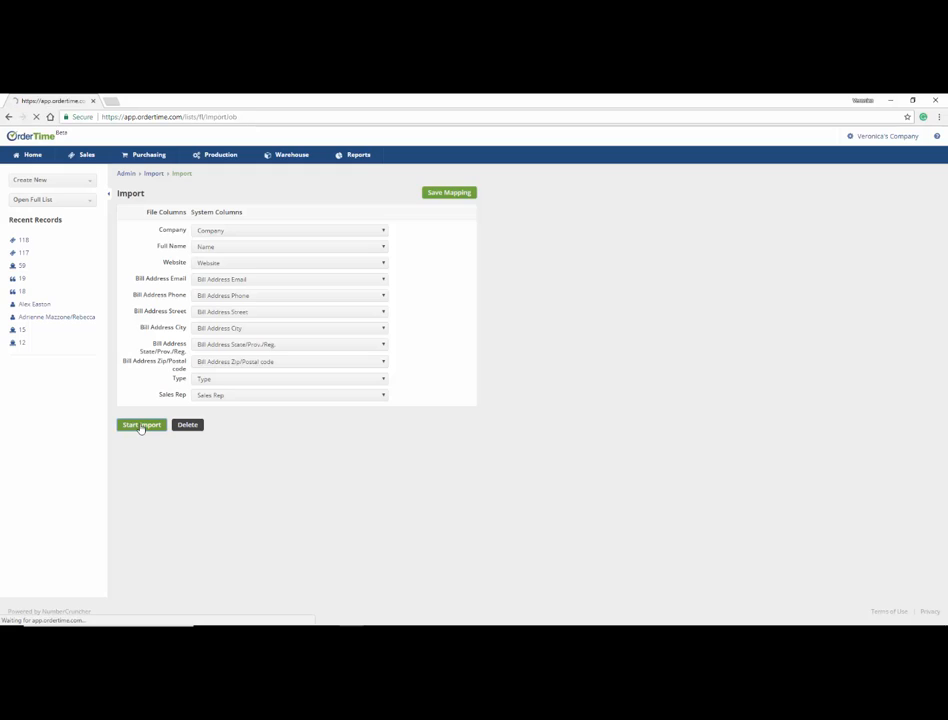